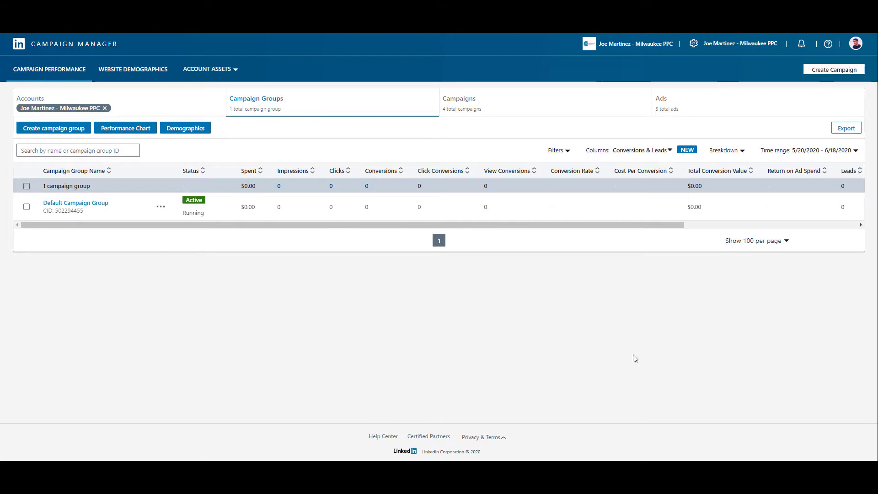
Step: Show the Insight Tag installation options and expand the 'I will use a tag manager' choice
left_click(230, 68)
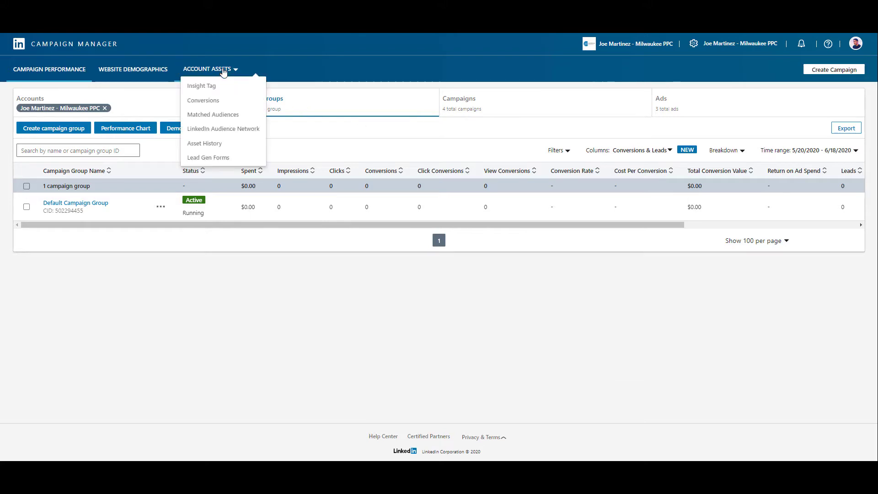
left_click(233, 87)
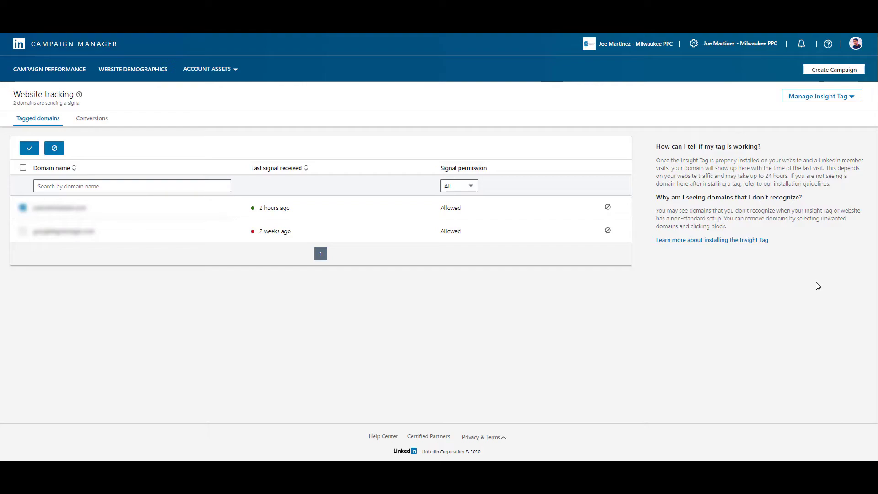
left_click(800, 96)
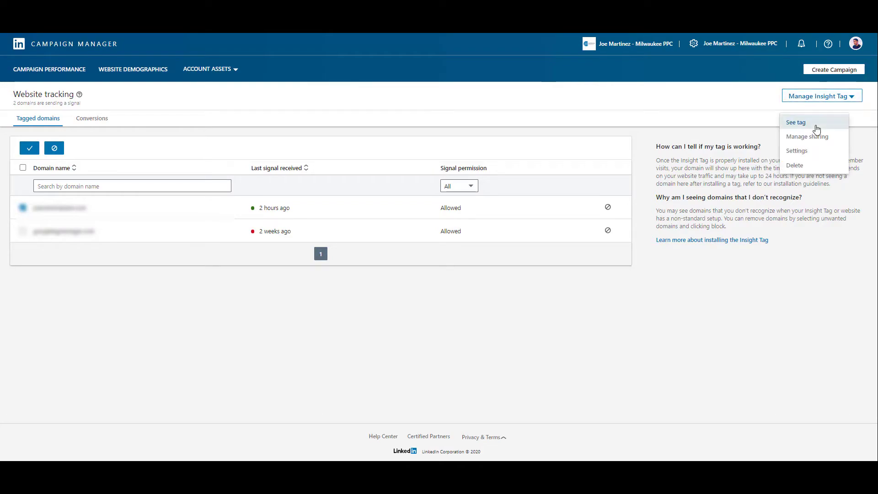
left_click(817, 128)
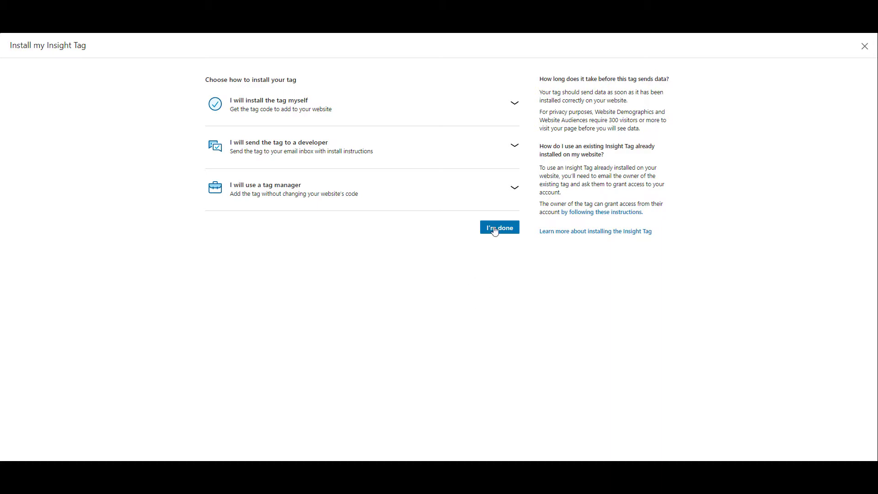
left_click(514, 189)
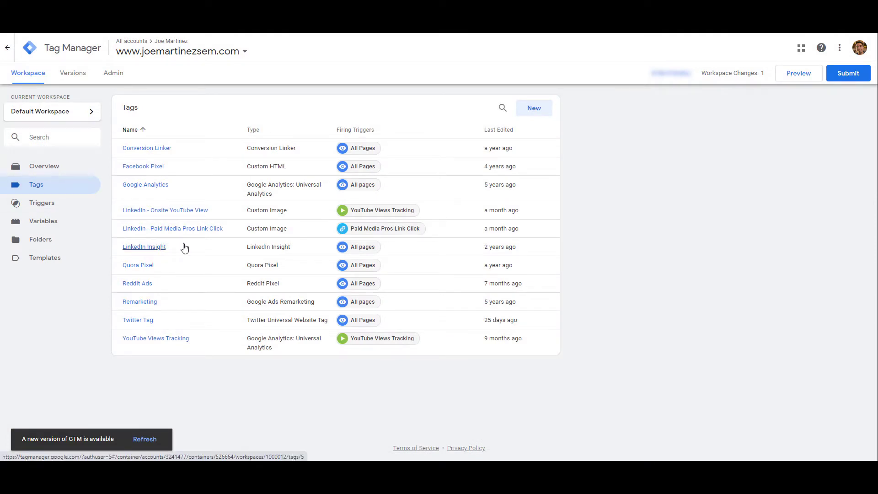
left_click(160, 248)
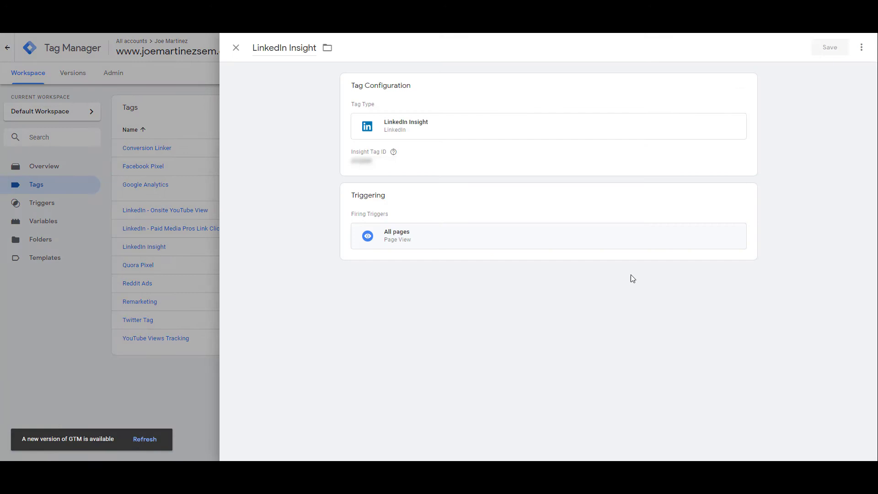
left_click(471, 137)
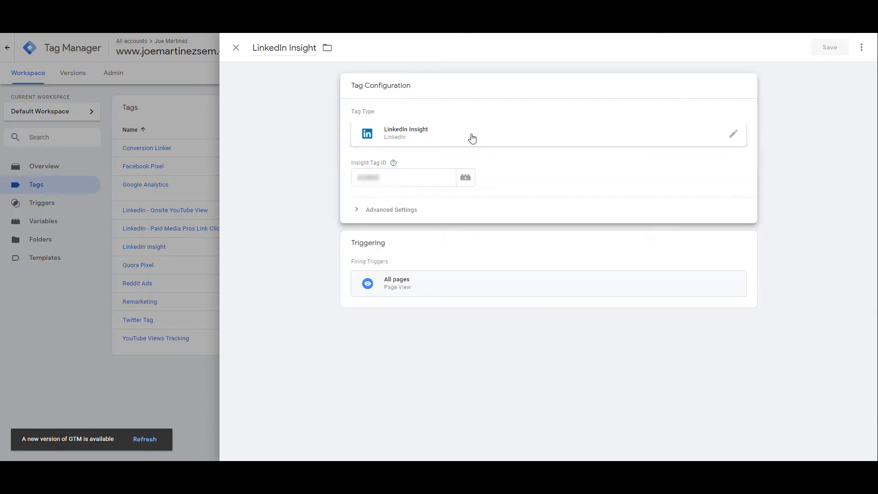
left_click(493, 286)
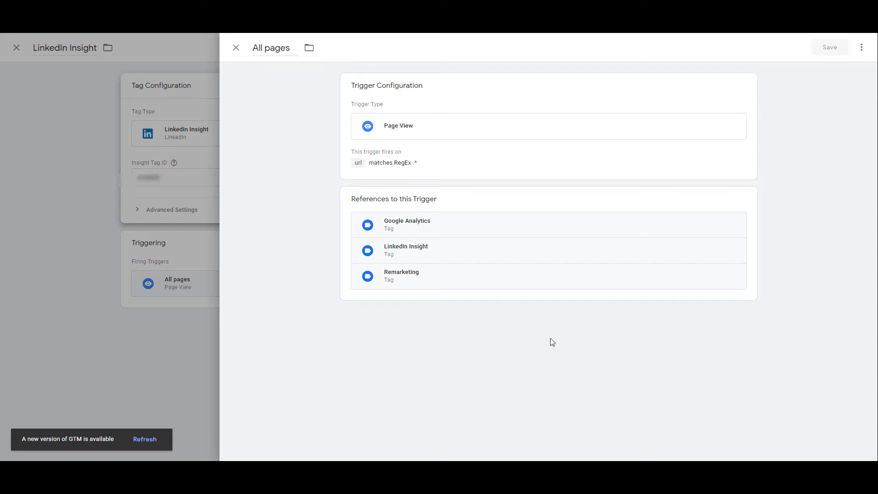
left_click(236, 48)
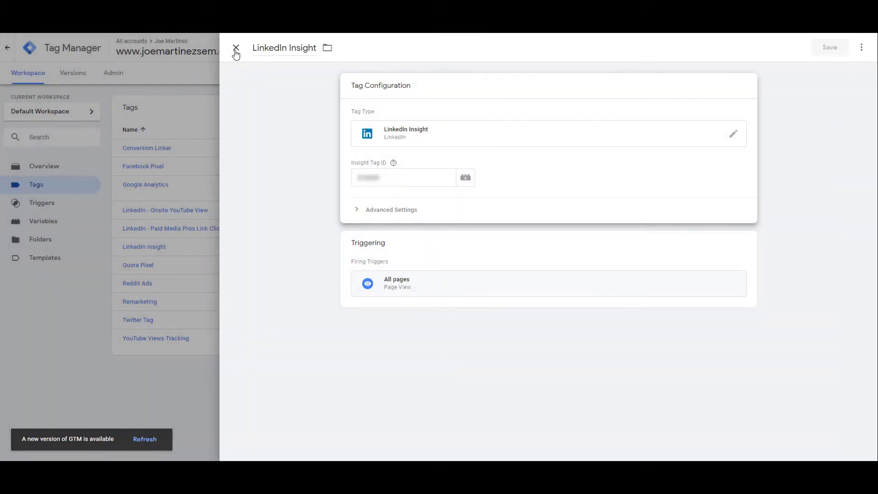
left_click(236, 49)
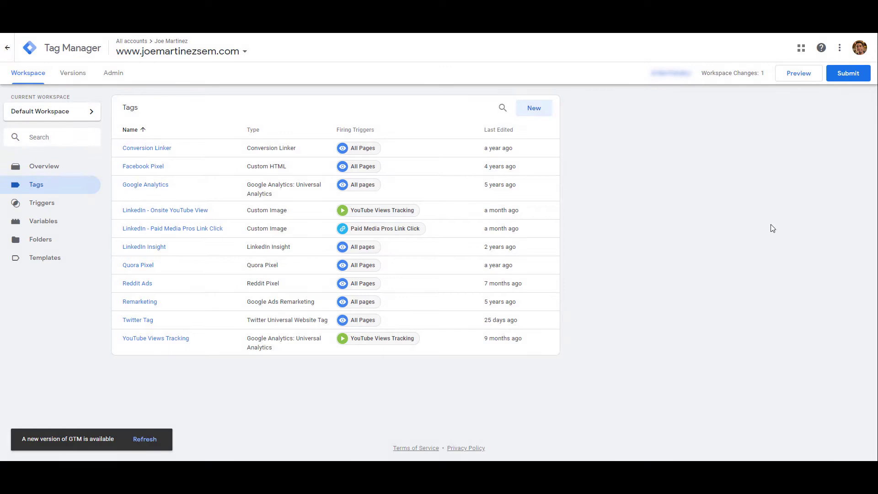
Step: Preview the Google Tag Manager workspace to test the LinkedIn Insight tag
left_click(794, 82)
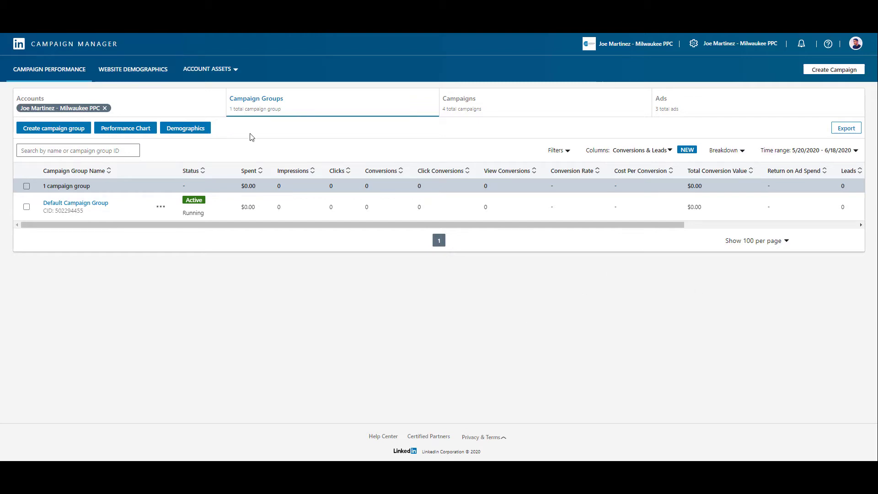
Step: Go to Matched Audiences and list the Create audience options
left_click(226, 70)
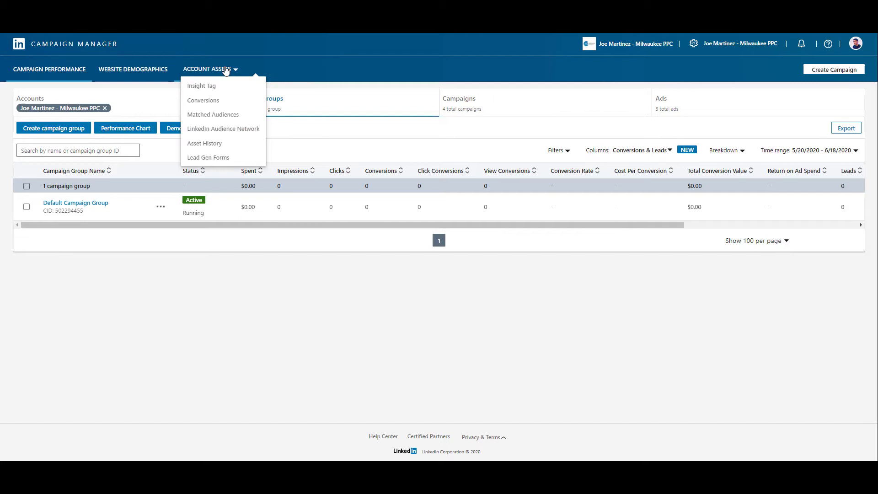
left_click(231, 114)
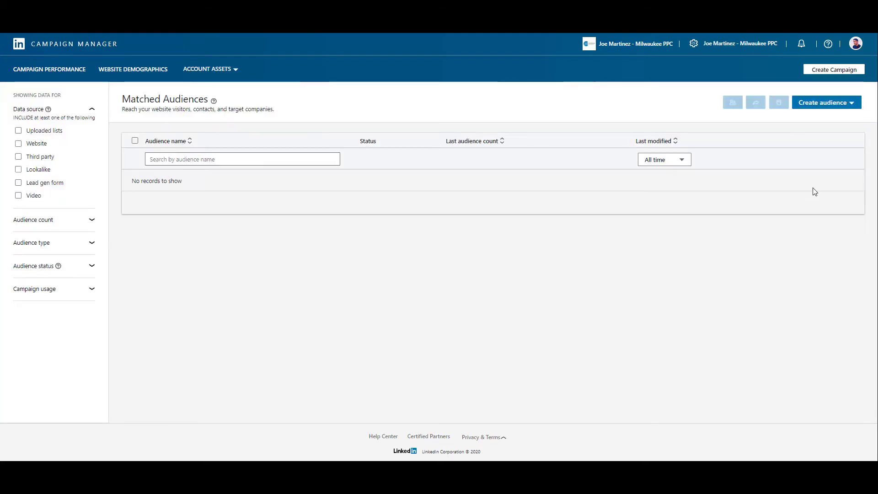
left_click(823, 110)
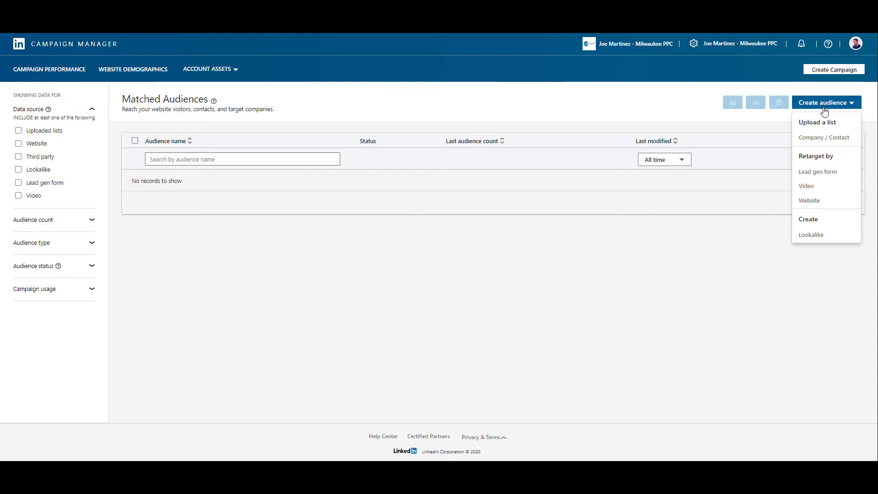
Step: Draft website audience 'Website Visit Example' with a URL rule that equals joemartinezsem.com
left_click(822, 201)
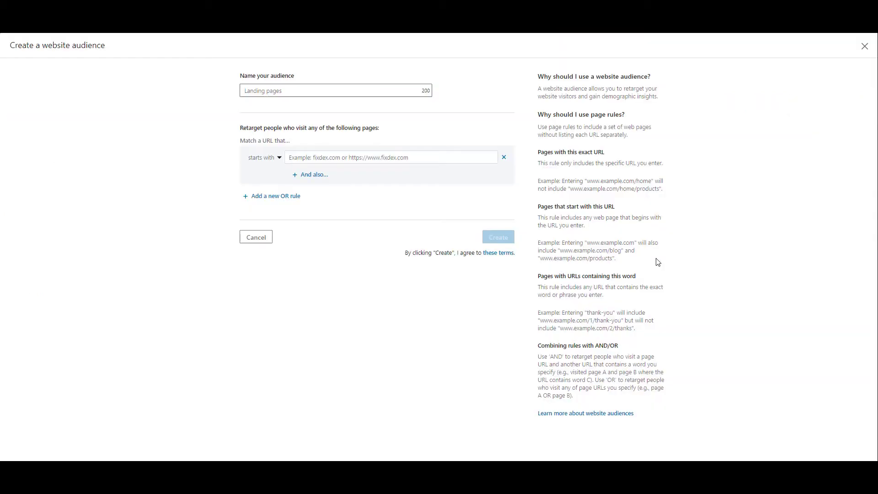
type("Website Visit Example")
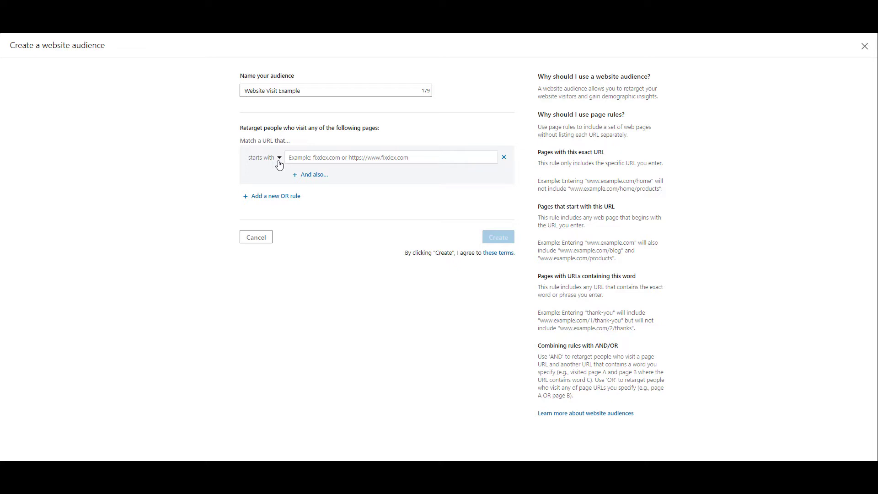
left_click(301, 159)
type("joemartinezsem.com")
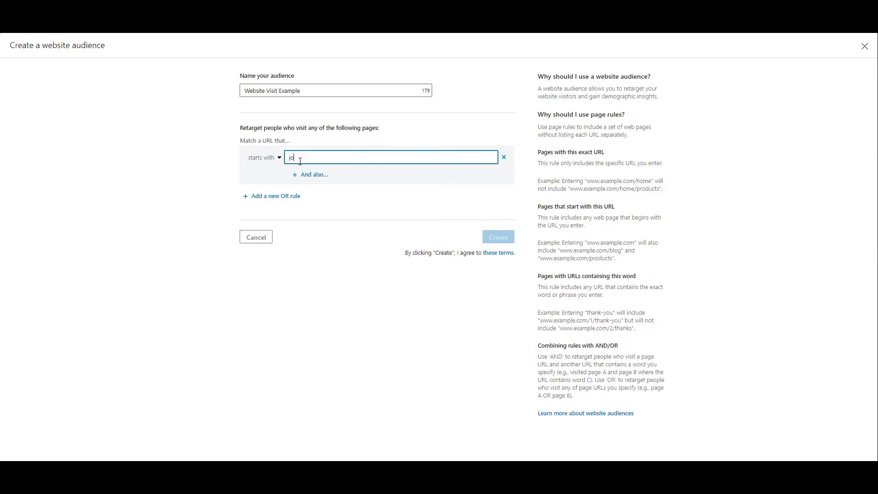
left_click(171, 173)
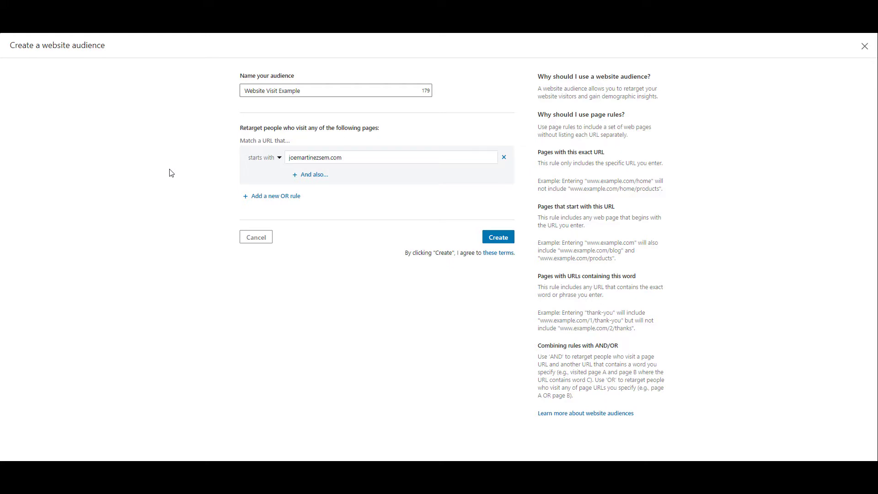
left_click(268, 159)
left_click(258, 180)
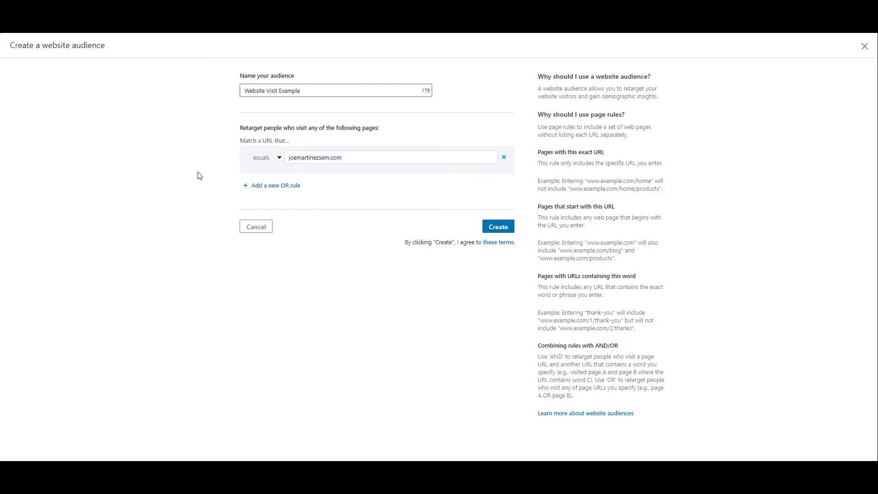
Step: Change the URL rule to 'contains' /blog and add an AND condition containing /contact
left_click(271, 158)
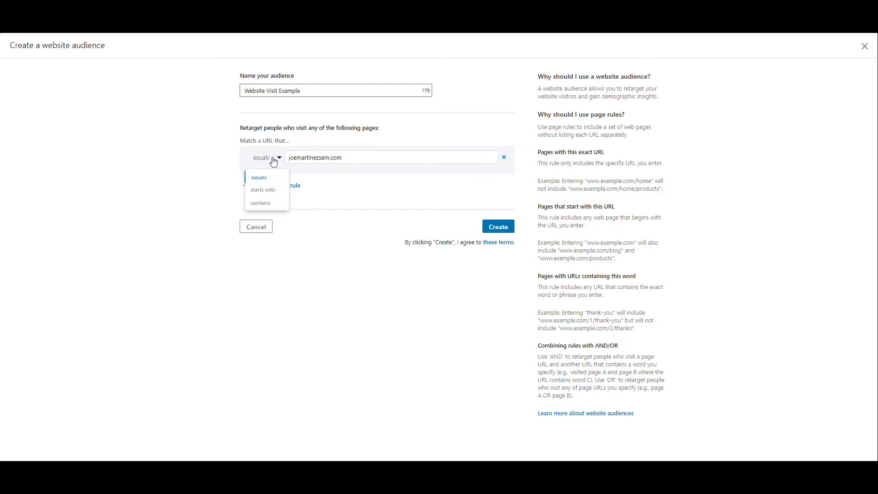
left_click(261, 203)
type("/blog")
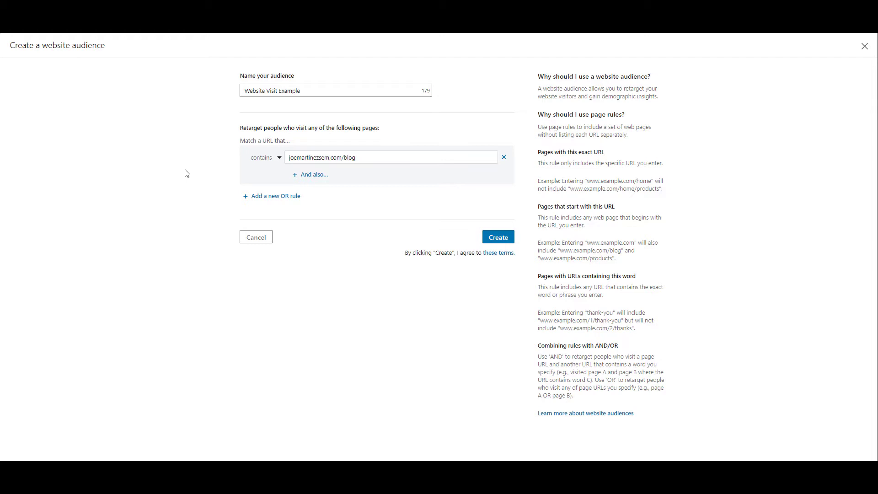
left_click(306, 176)
type("/")
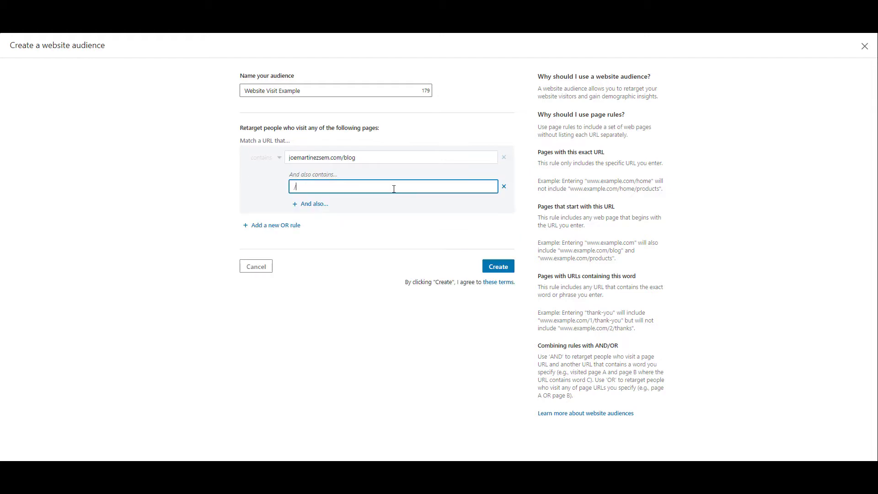
type("contact")
left_click(415, 241)
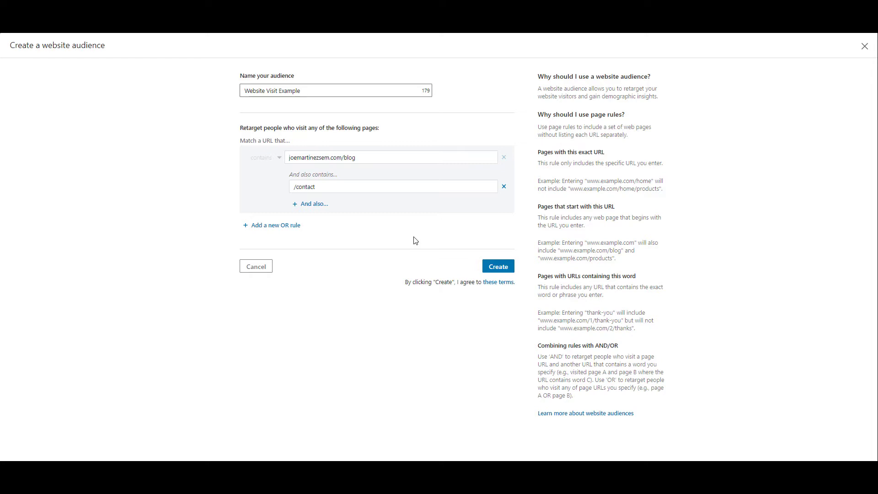
Step: Replace the /contact condition with an OR rule for URLs containing /about
left_click(506, 187)
left_click(284, 196)
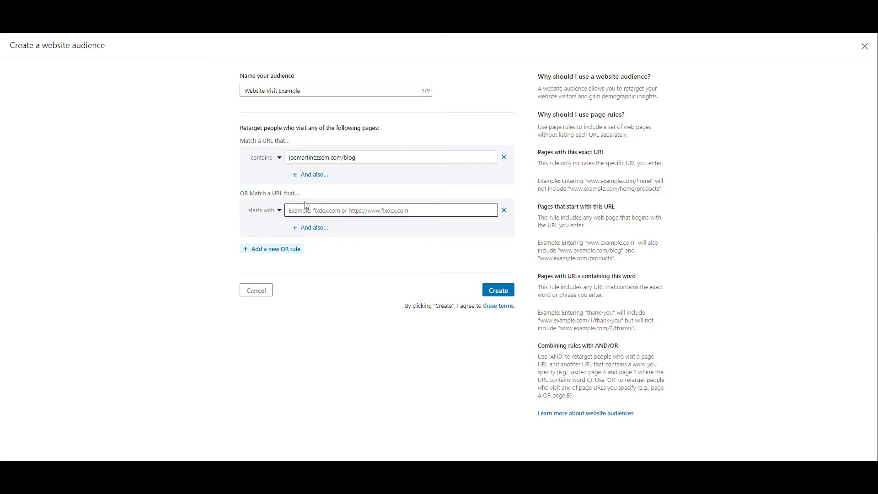
left_click(271, 211)
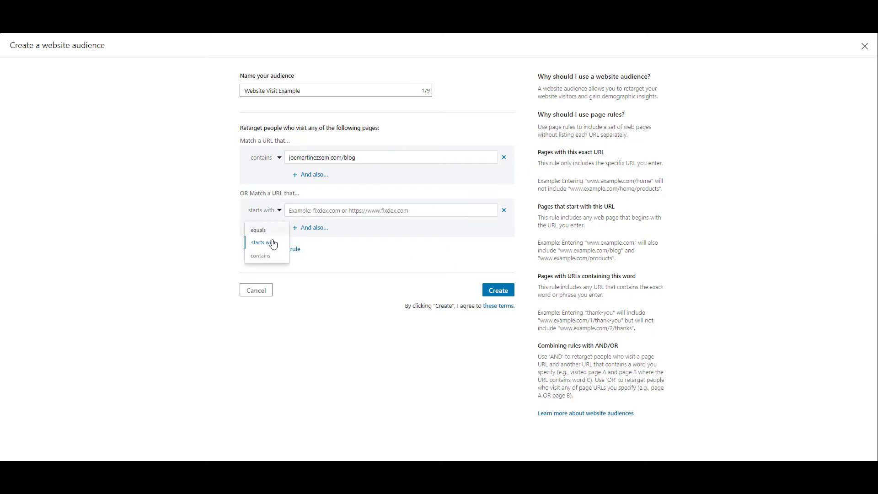
left_click(267, 256)
left_click(331, 213)
type("/about")
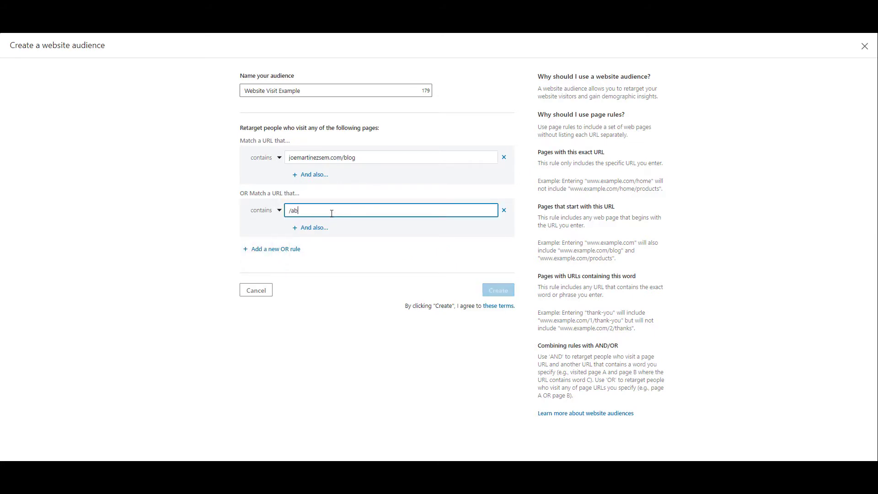
left_click(158, 224)
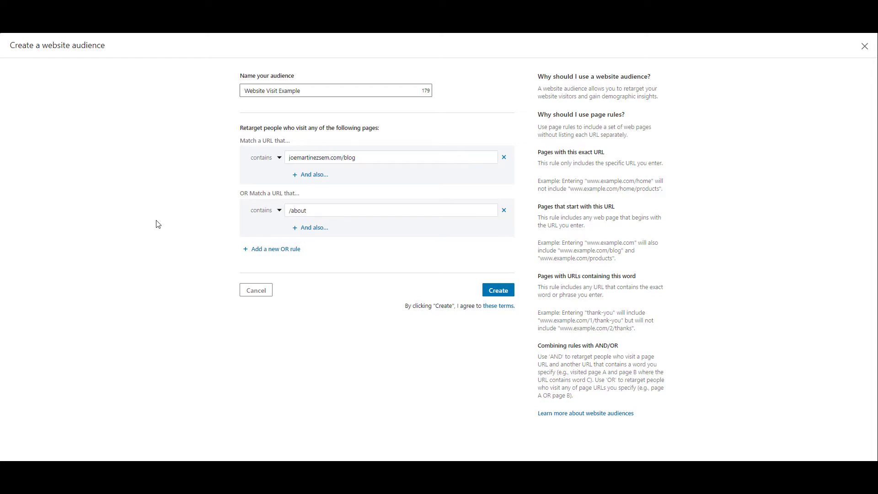
Step: Clear the empty extra conditions and create the Website Visit Example audience
left_click(319, 175)
left_click(313, 257)
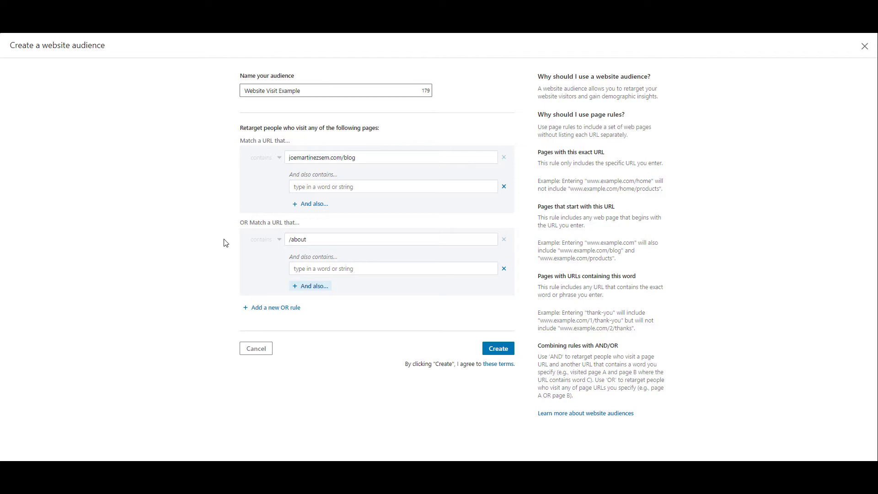
left_click(504, 186)
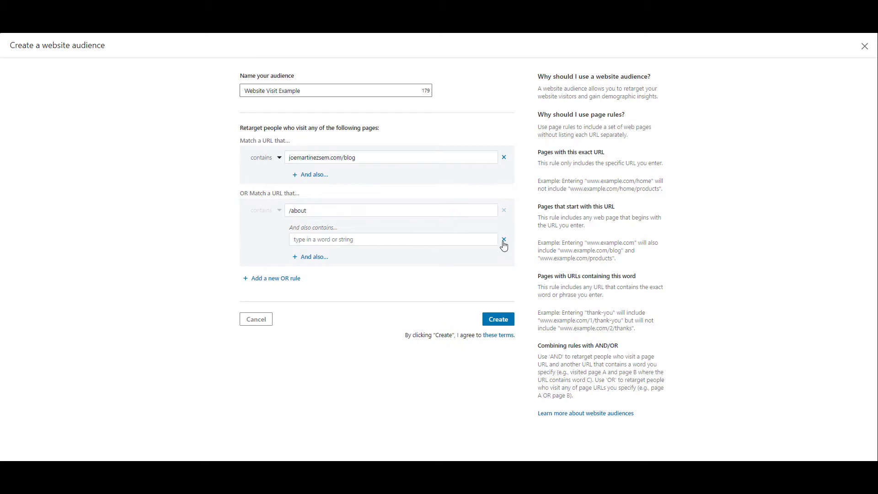
left_click(504, 240)
left_click(498, 291)
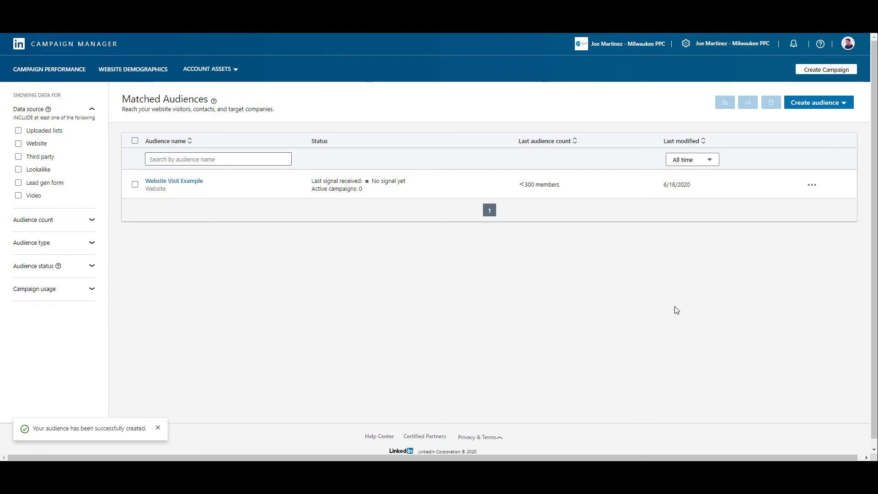
Step: Draft lead gen form audience 'All Lead Form Opens' for anyone who opened the form
left_click(816, 104)
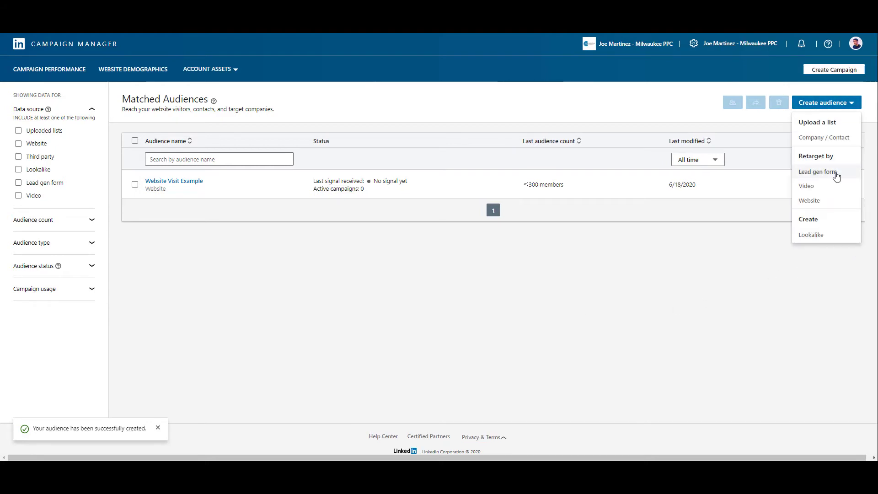
left_click(821, 172)
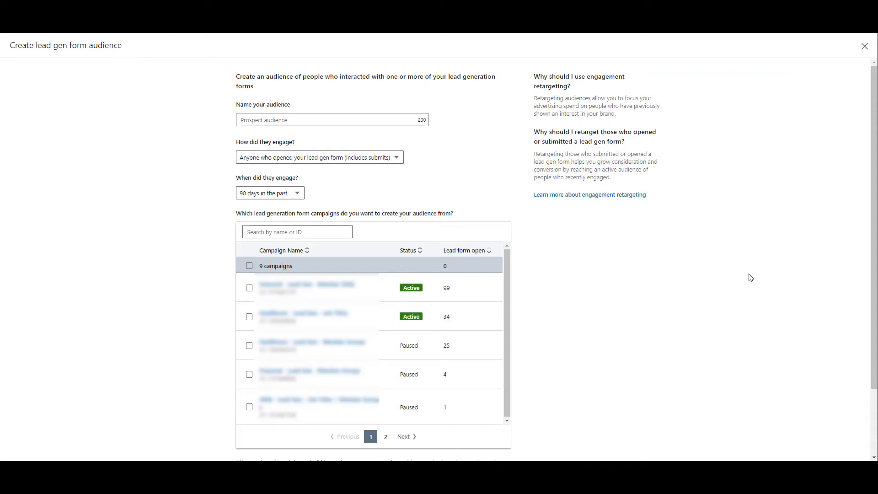
left_click(322, 117)
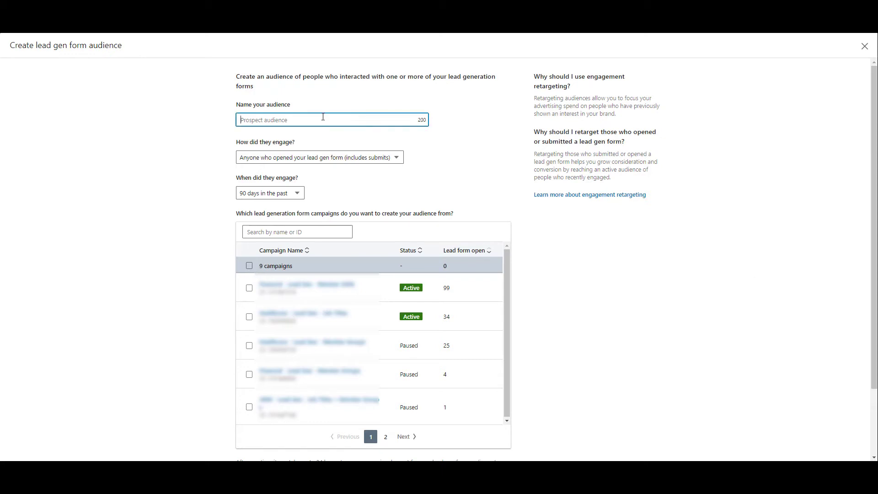
type("All Lead Form Opens")
left_click(199, 136)
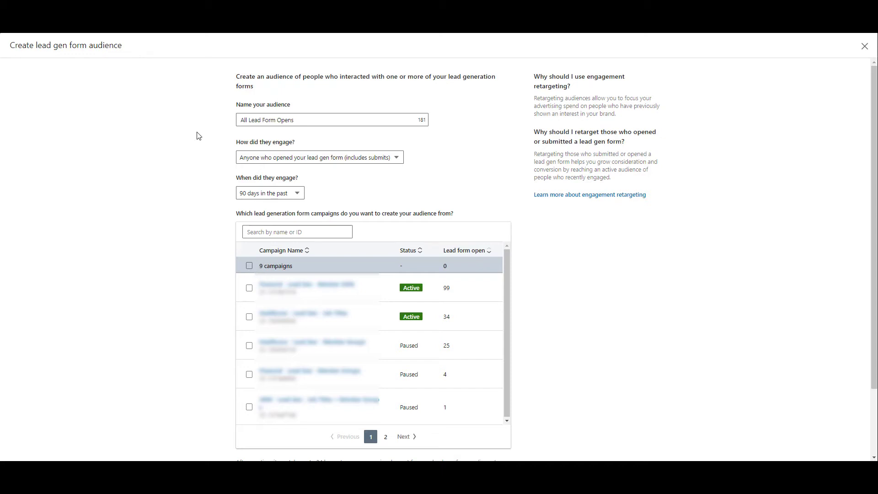
left_click(283, 159)
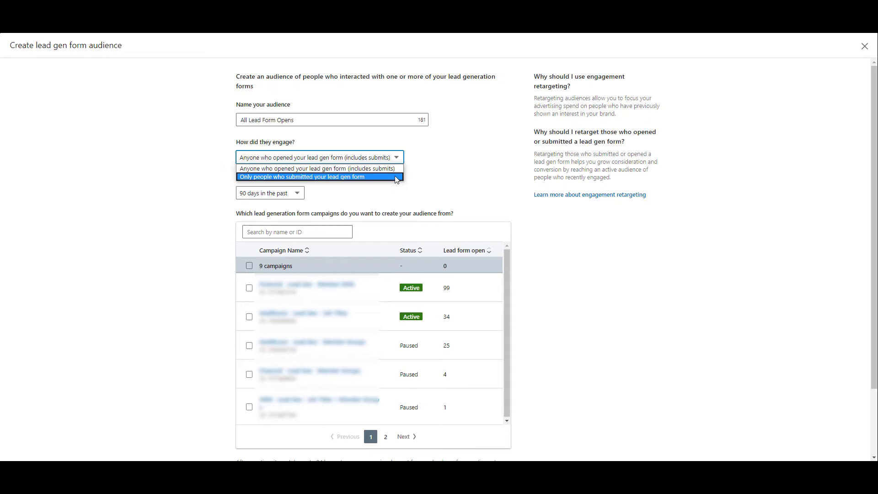
left_click(401, 168)
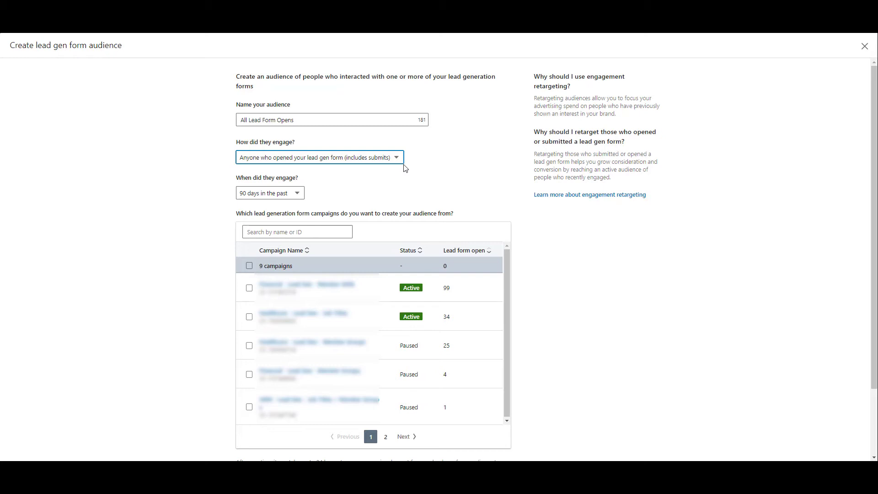
Step: Set the engagement window to 180 days in the past, after briefly trying 365 days
left_click(291, 194)
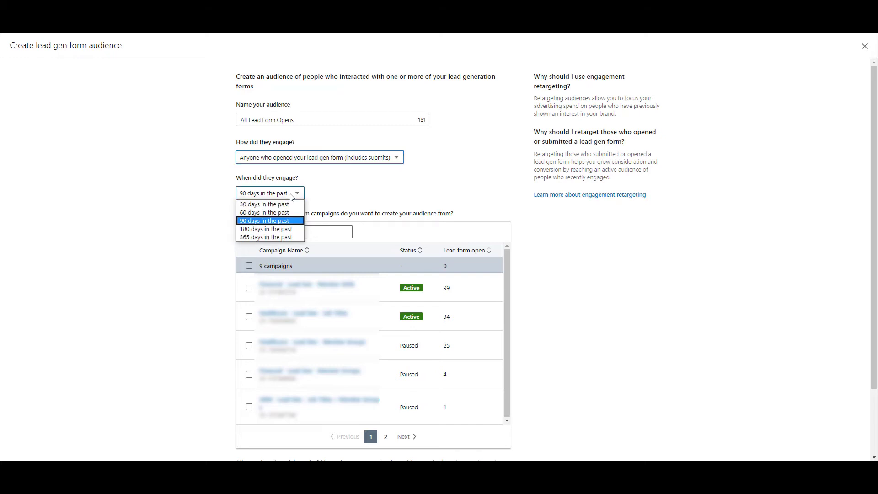
left_click(290, 229)
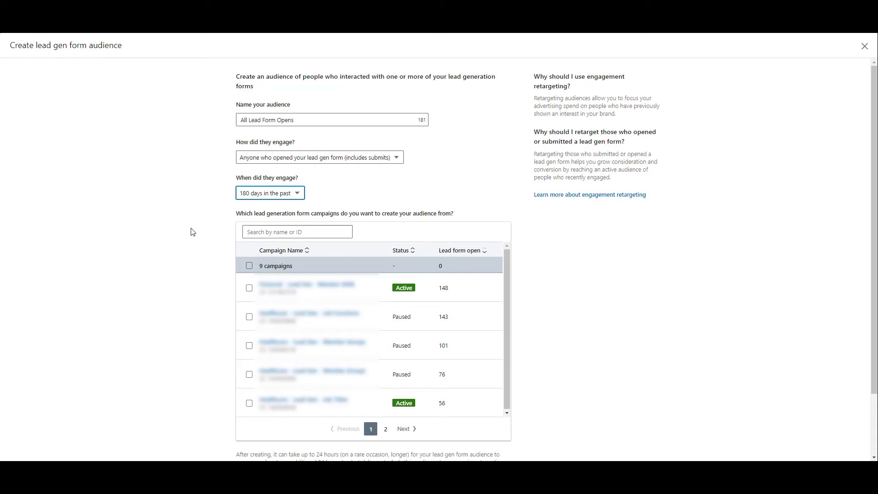
left_click(292, 193)
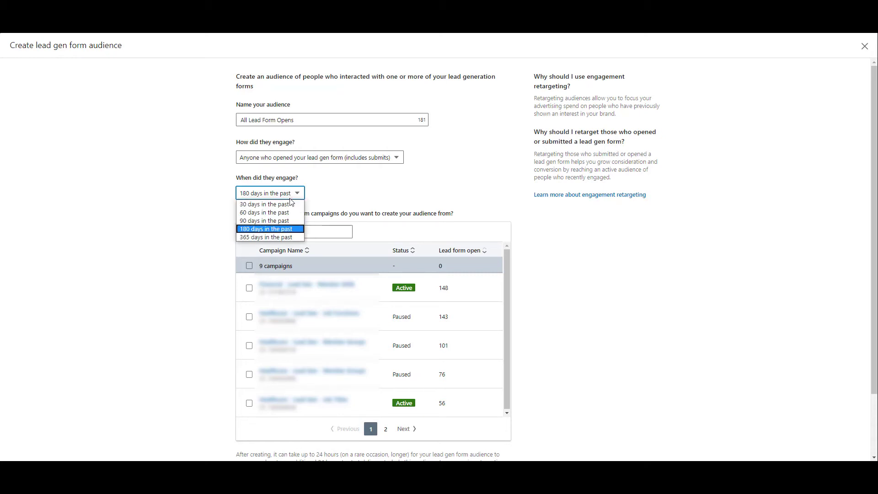
left_click(289, 238)
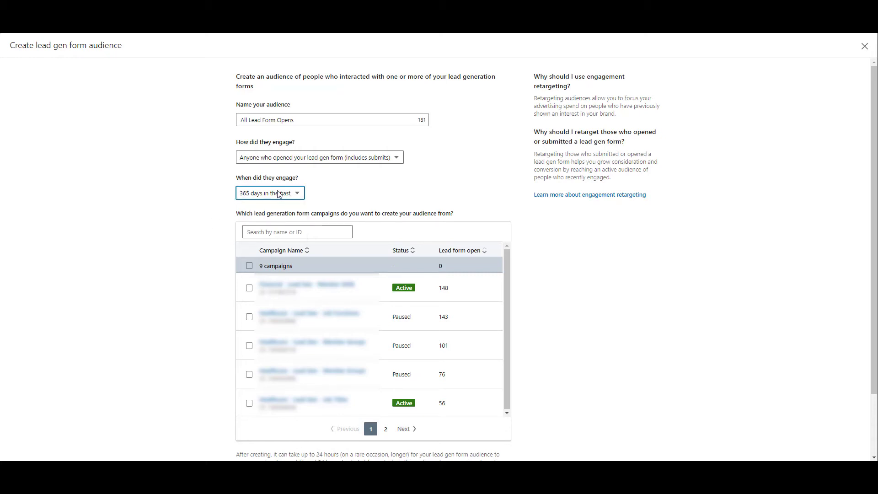
left_click(296, 196)
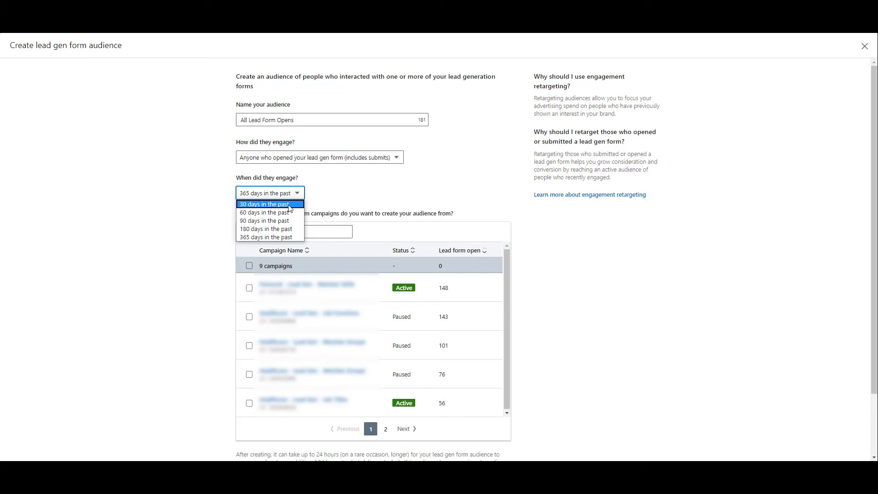
left_click(284, 229)
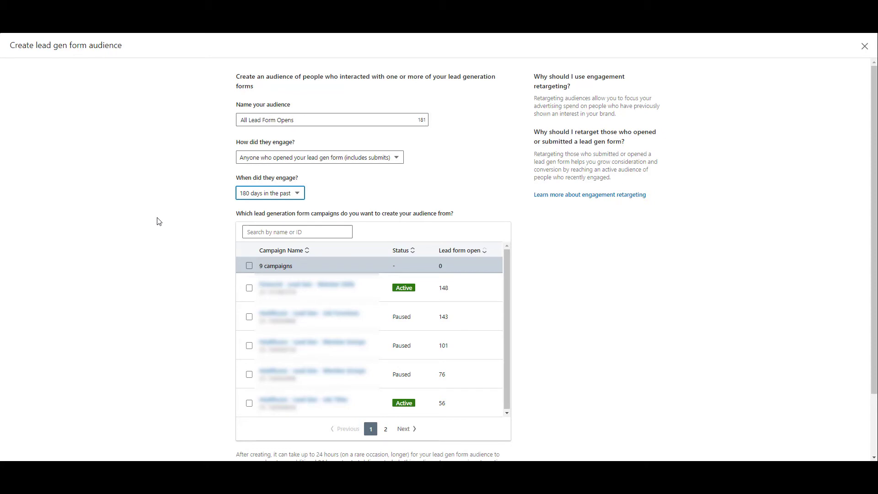
Step: Select all nine lead gen form campaigns and create the All Lead Form Opens audience
left_click(254, 269)
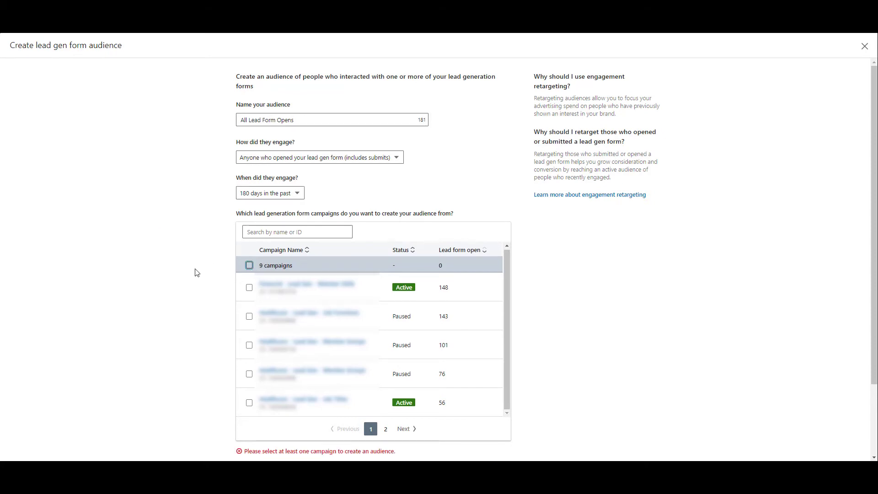
left_click(249, 266)
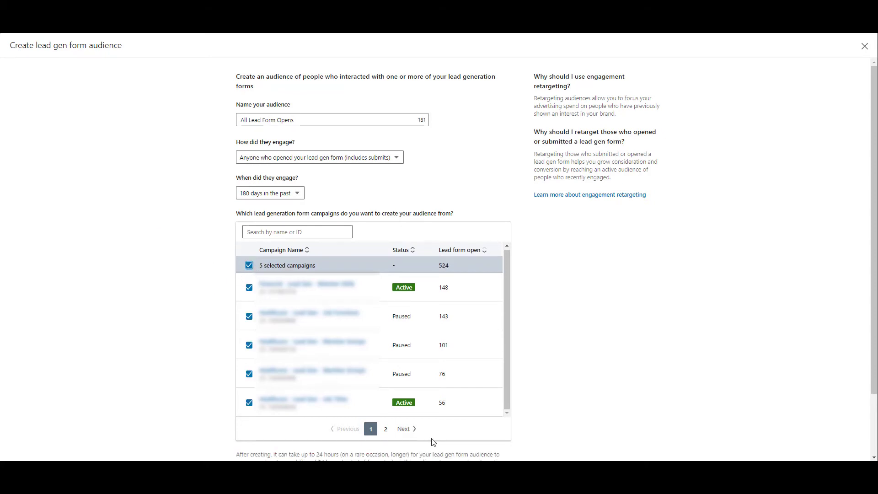
left_click(386, 429)
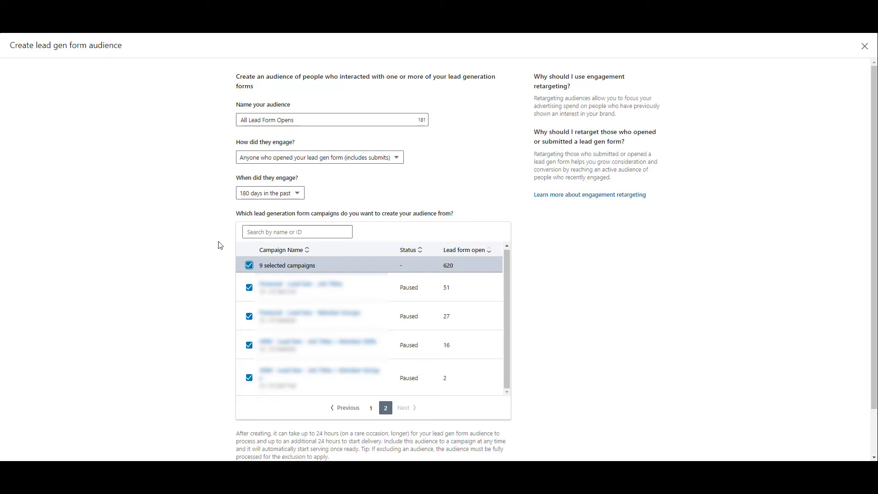
scroll(219, 245, "down", 1)
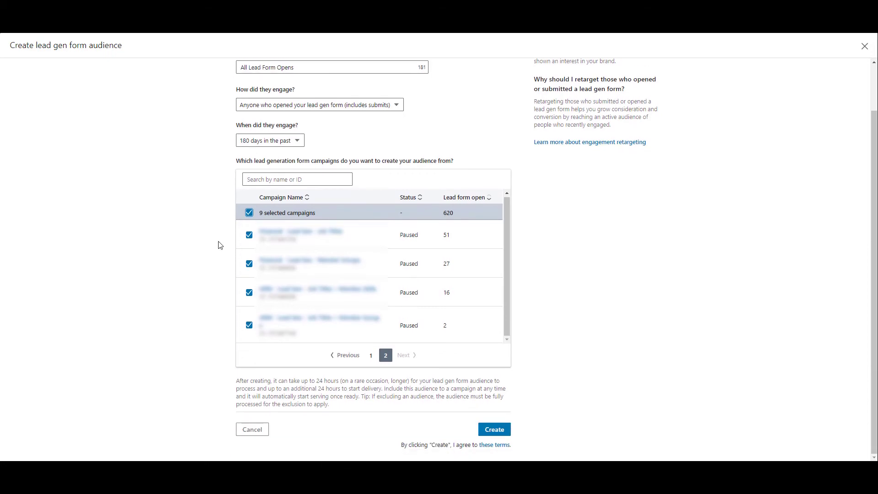
left_click(497, 433)
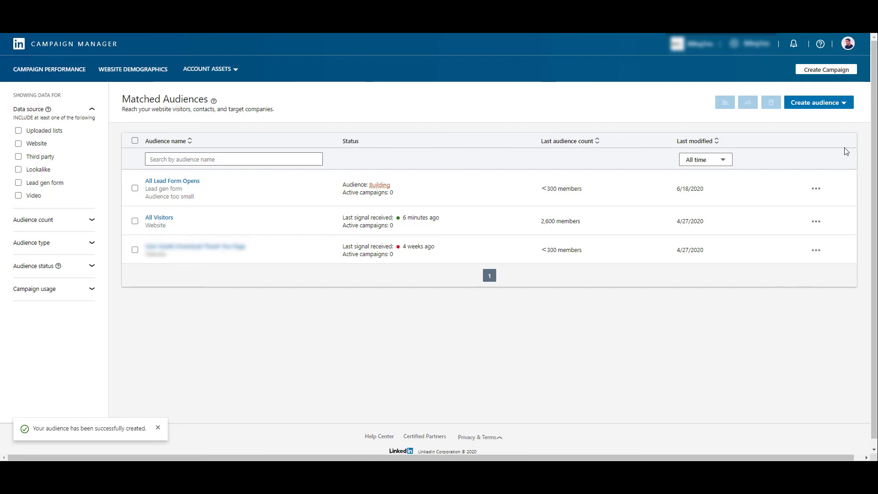
Step: Draft a video audience named 'Video Views - 50%' and list its engagement level choices
left_click(828, 103)
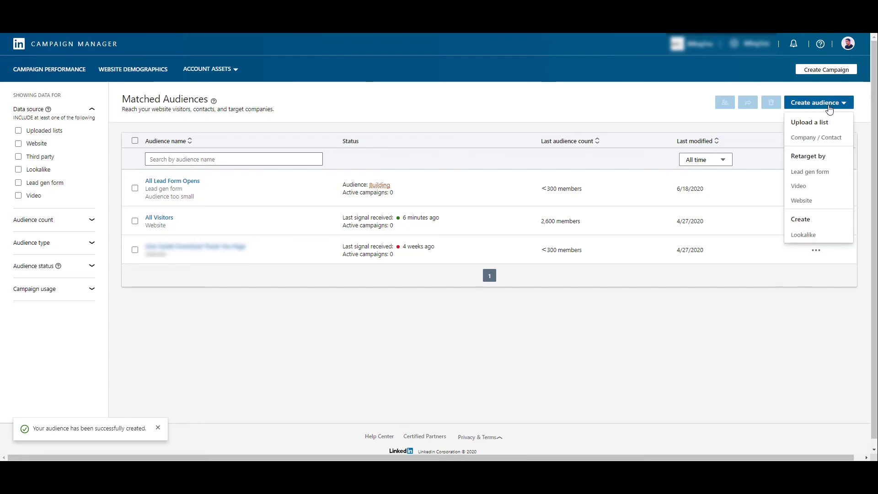
left_click(816, 186)
type("Video Views - 50%")
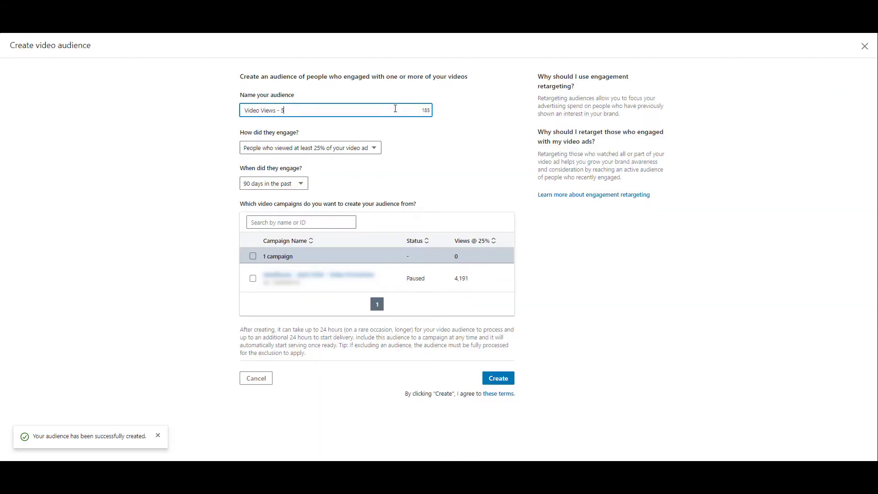
left_click(433, 152)
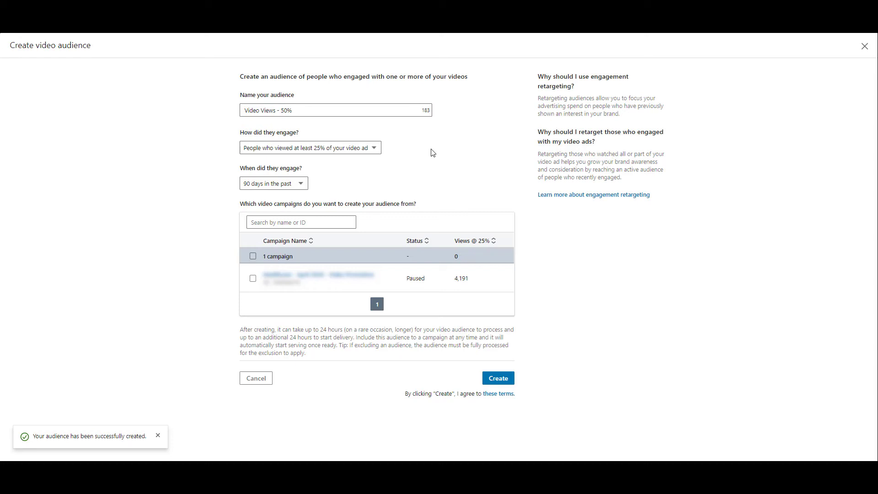
left_click(380, 149)
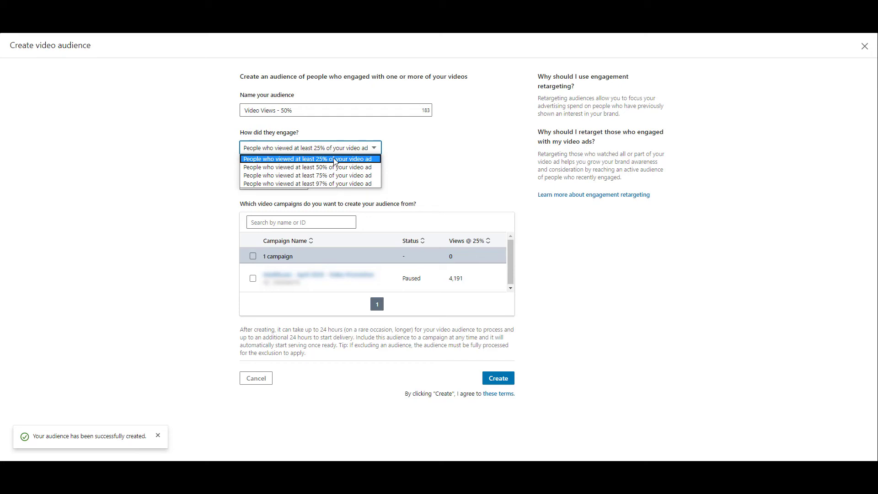
Step: Try the 50% and 75% engagement levels, then settle on people who viewed at least 97% of the video ad
left_click(335, 167)
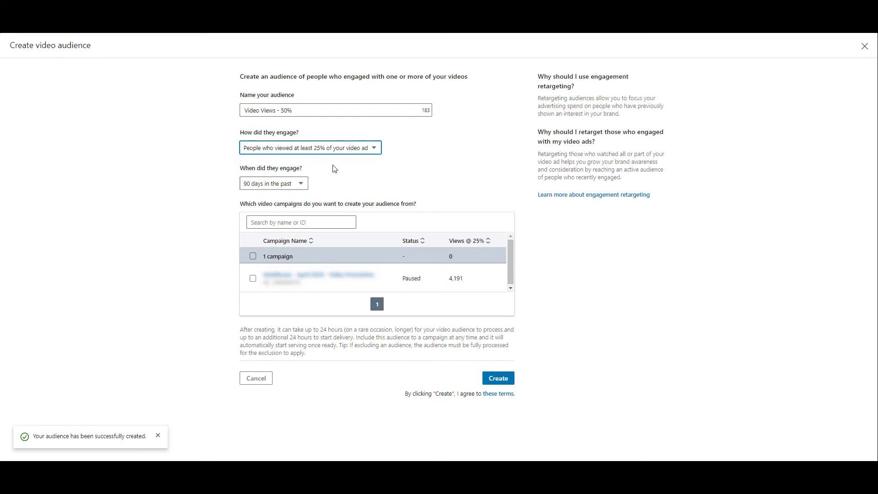
left_click(341, 150)
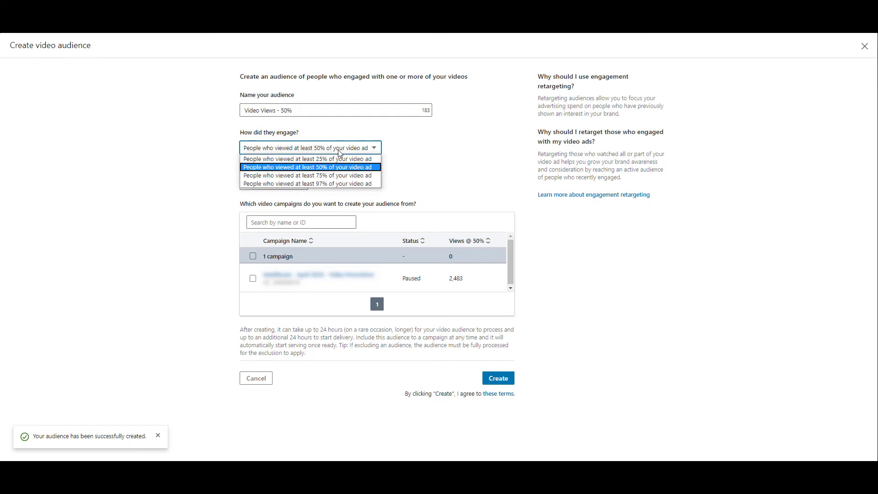
left_click(349, 176)
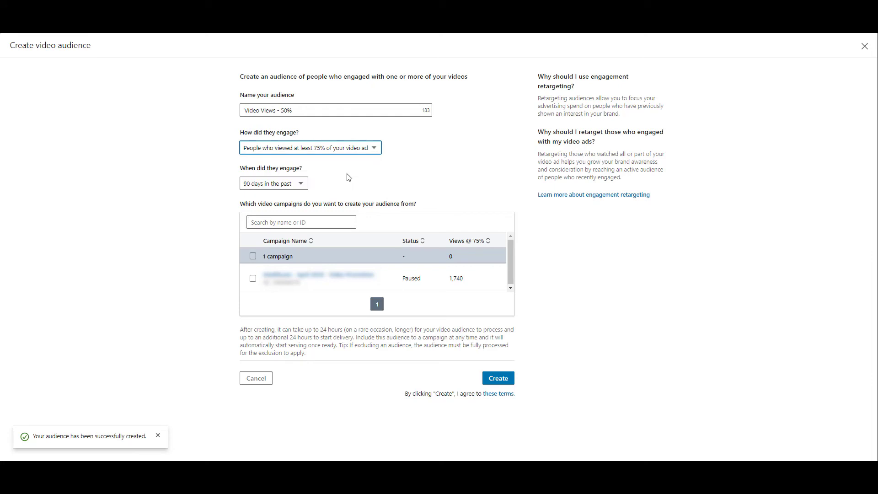
left_click(343, 150)
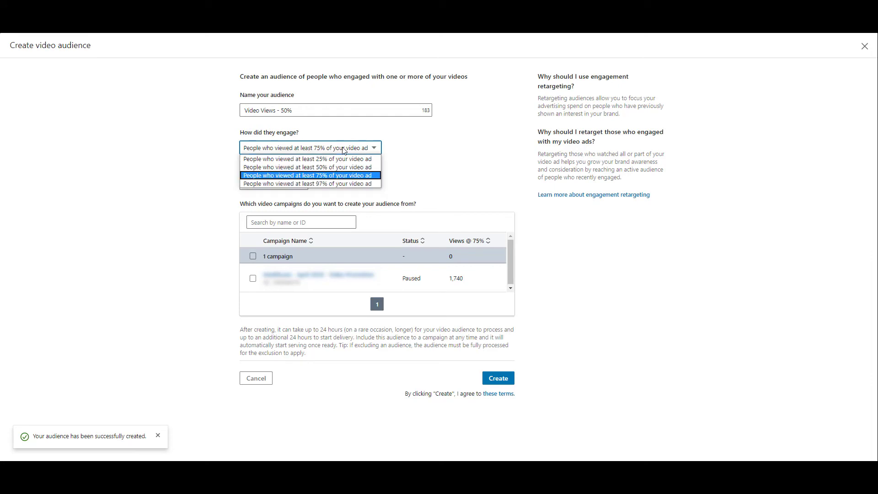
left_click(350, 184)
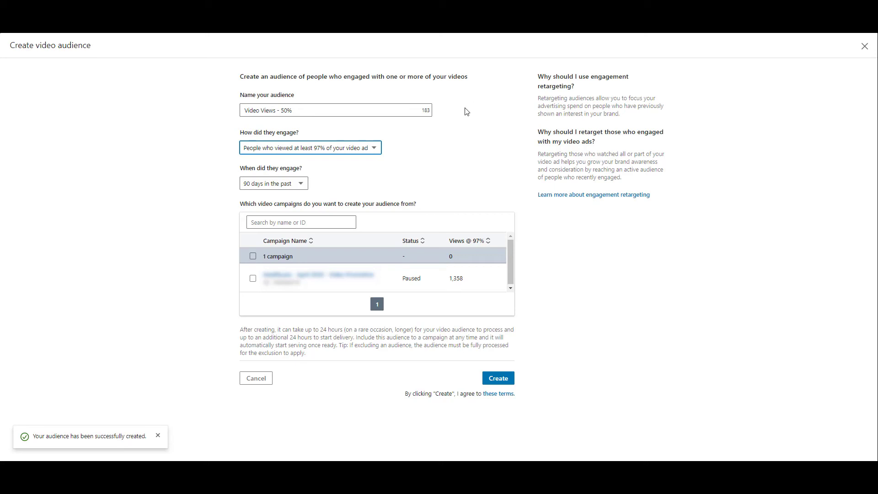
Step: Set the engagement window to 90 days after trying 30, and include the one video campaign
left_click(303, 185)
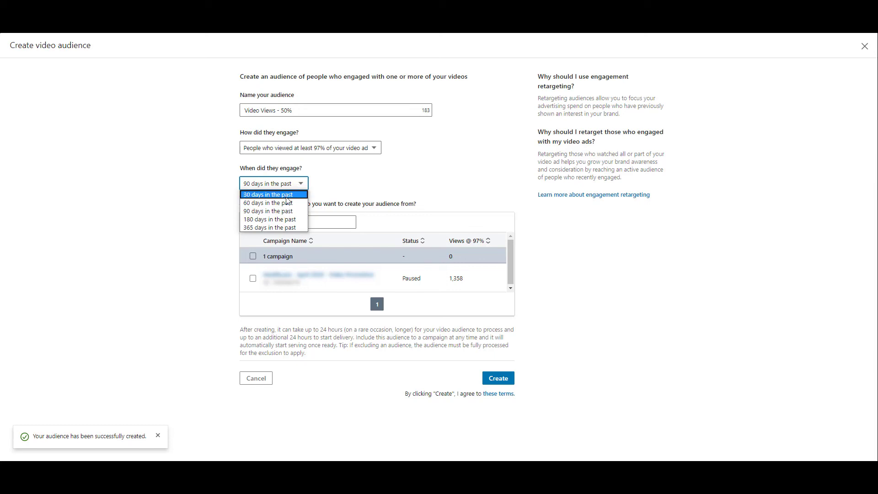
left_click(287, 196)
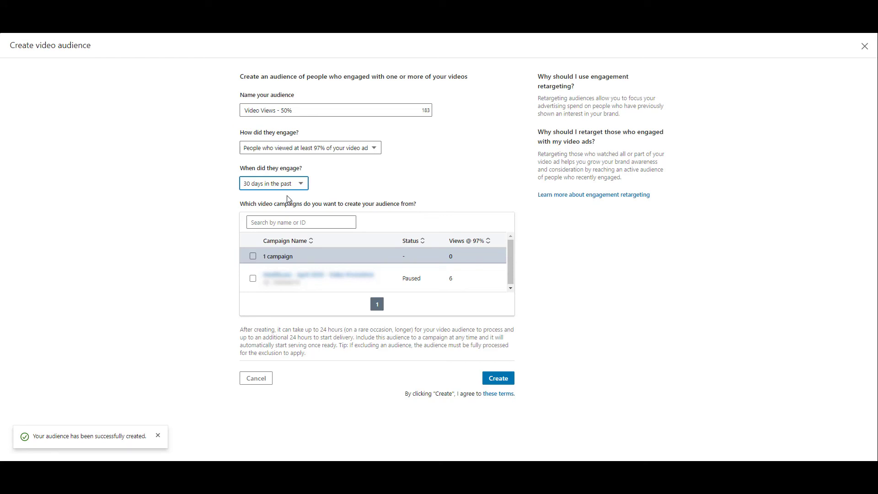
left_click(291, 184)
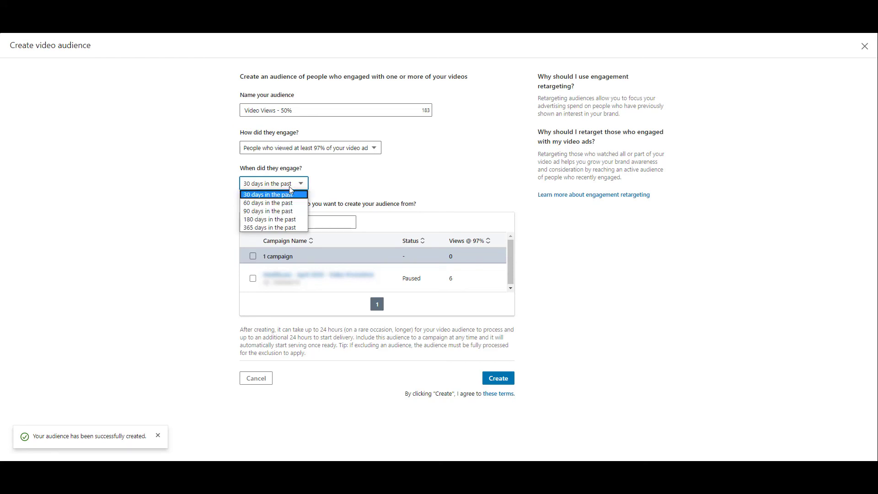
left_click(291, 212)
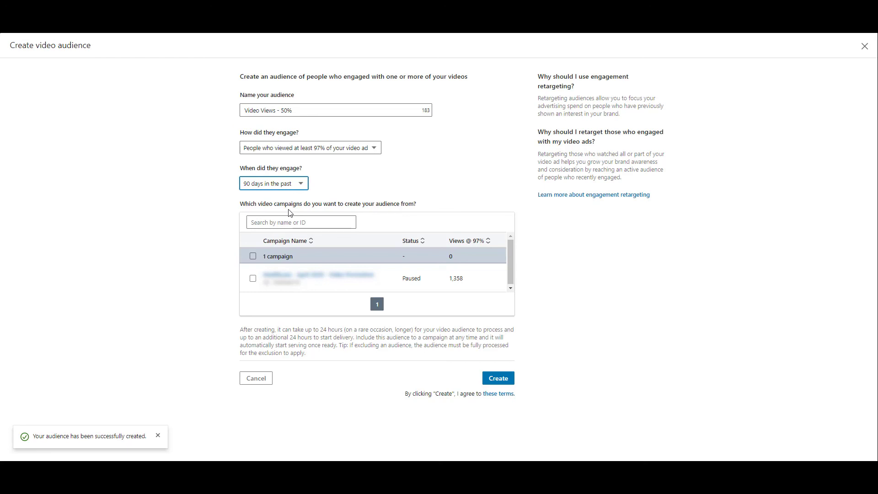
left_click(252, 256)
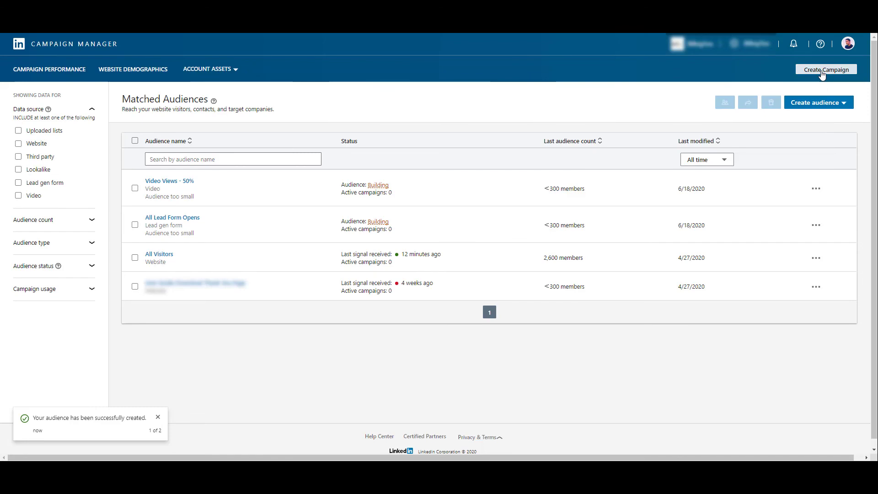
Step: Create a new campaign with Website conversions as its objective
left_click(821, 72)
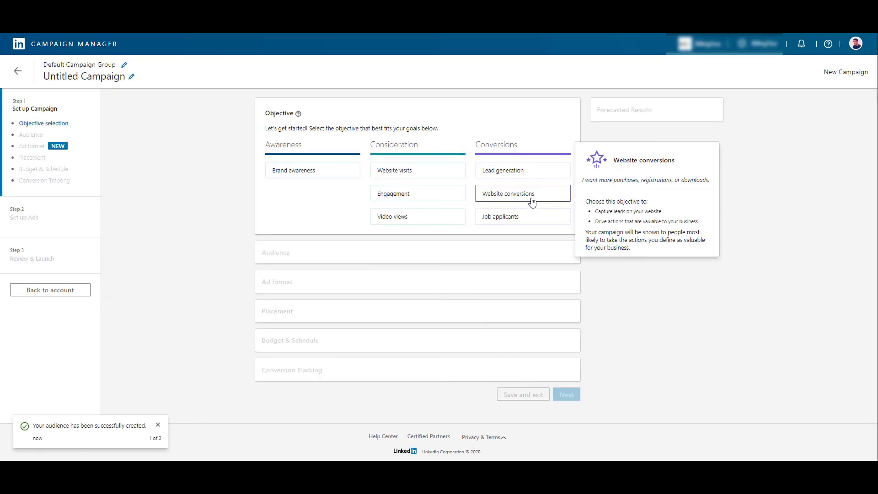
left_click(532, 201)
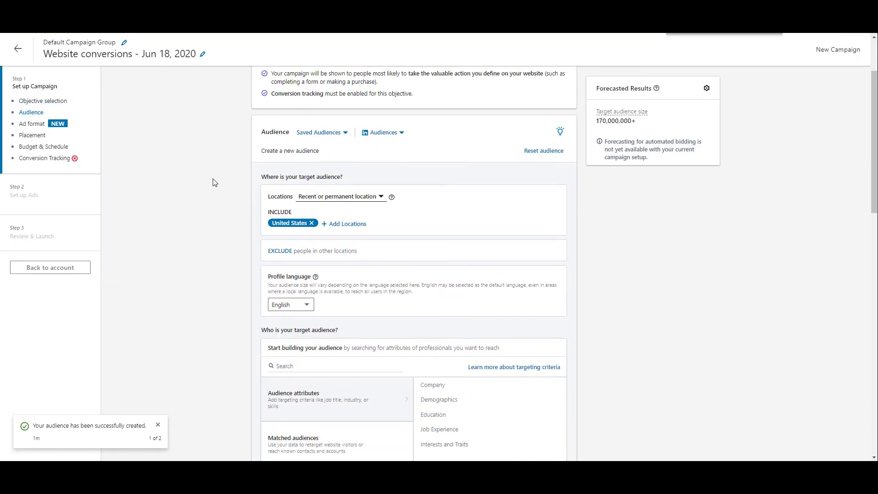
scroll(215, 182, "down", 2)
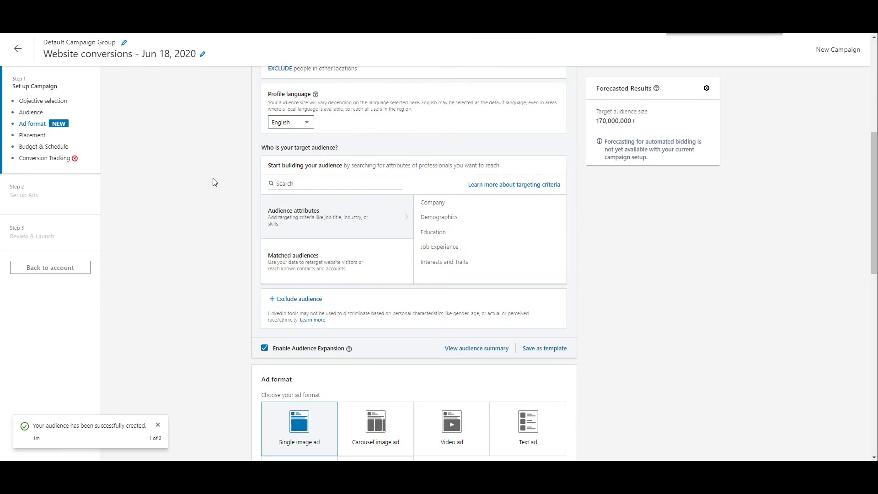
Step: Target the All Lead Form Opens (Lead gen form) and Video Views - 50% (Video) matched audiences
left_click(340, 278)
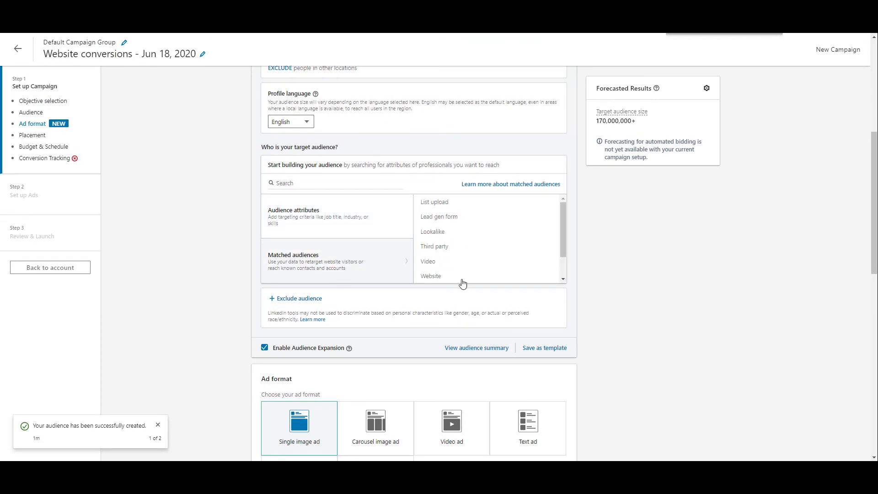
left_click(468, 221)
left_click(349, 206)
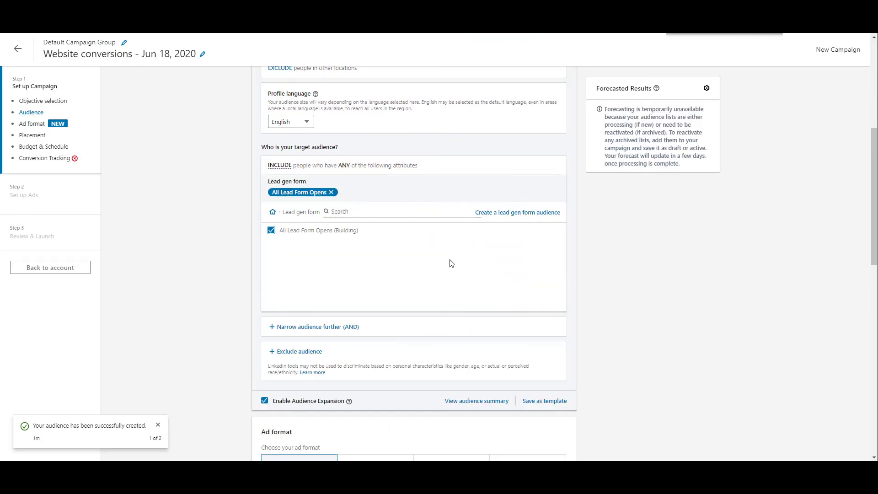
left_click(345, 209)
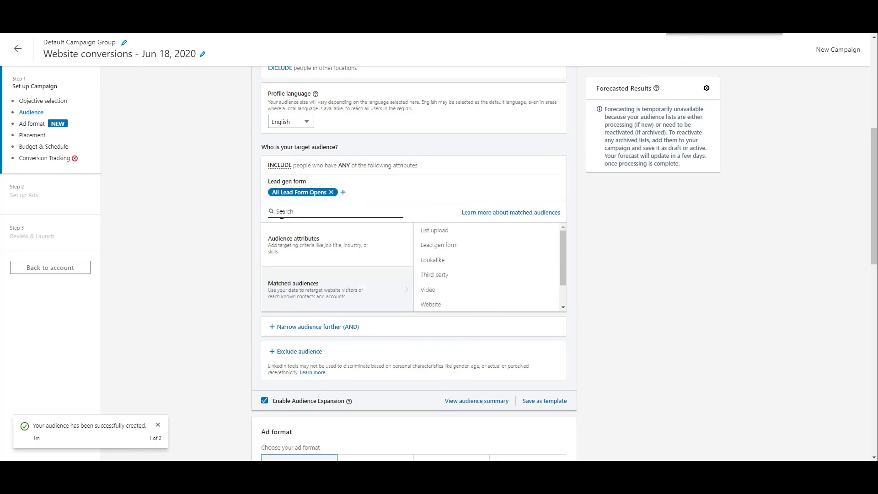
left_click(452, 291)
left_click(304, 230)
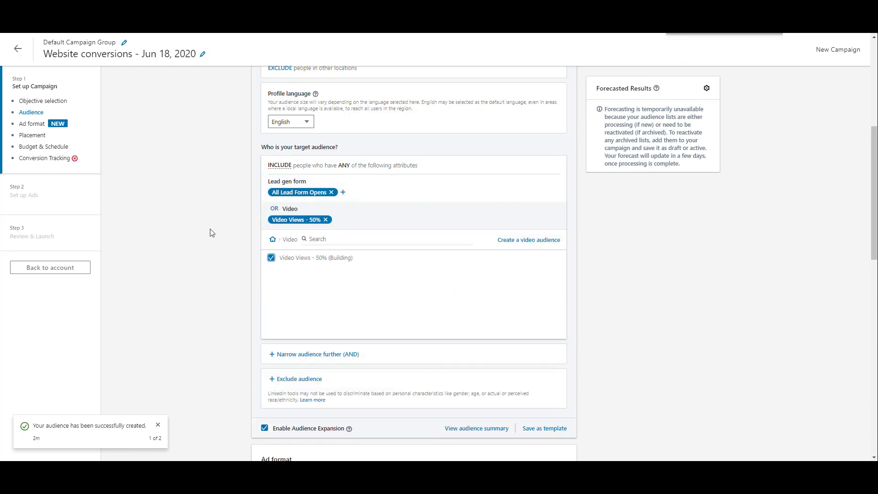